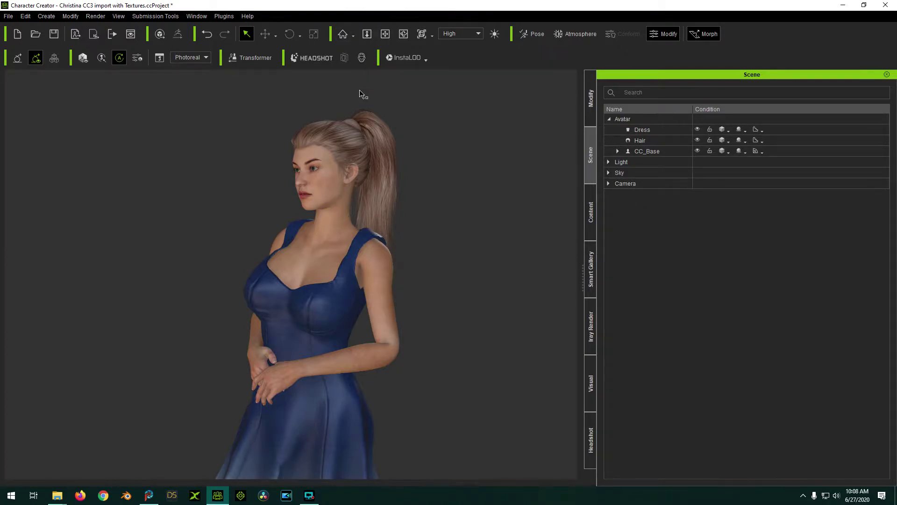
Step: Select the character's base body, CC_Base, in the viewport
{"action": "left_click", "coordinate": [331, 255]}
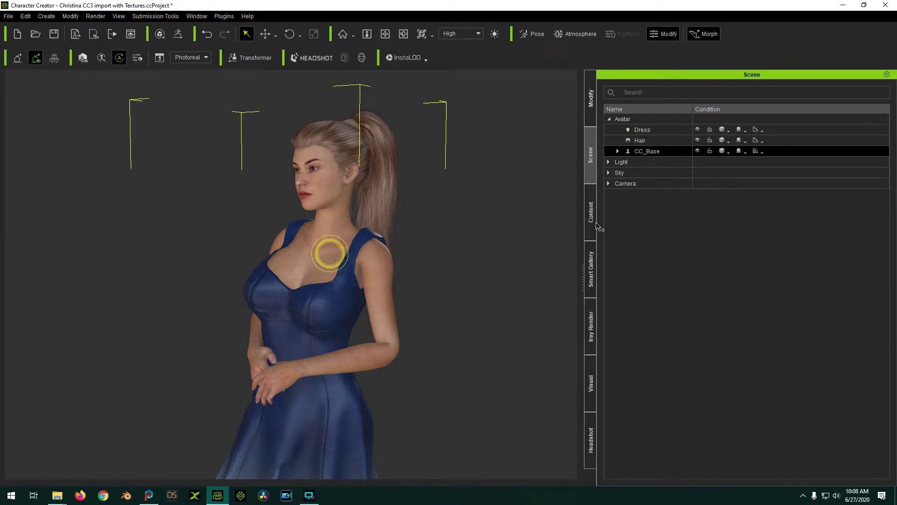
Step: Show the Std_Skin_Head material's texture maps in the Modify panel, previewing its base color
{"action": "left_click", "coordinate": [591, 101]}
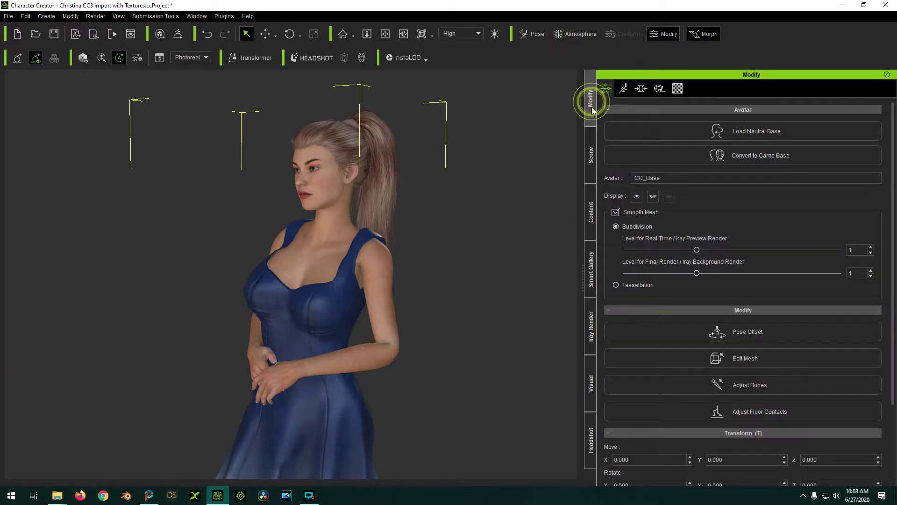
{"action": "left_click", "coordinate": [678, 89]}
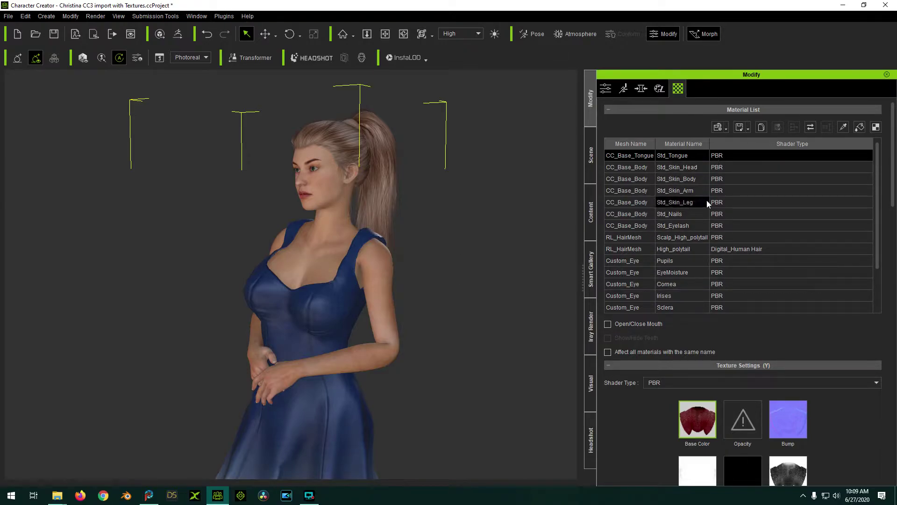
{"action": "left_click", "coordinate": [688, 169]}
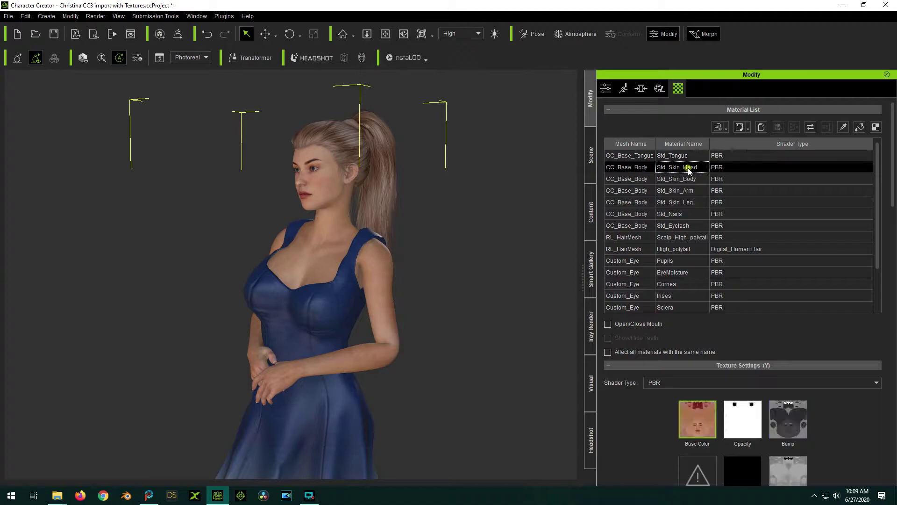
{"action": "scroll", "coordinate": [862, 423], "scroll_direction": "down", "scroll_amount": 3}
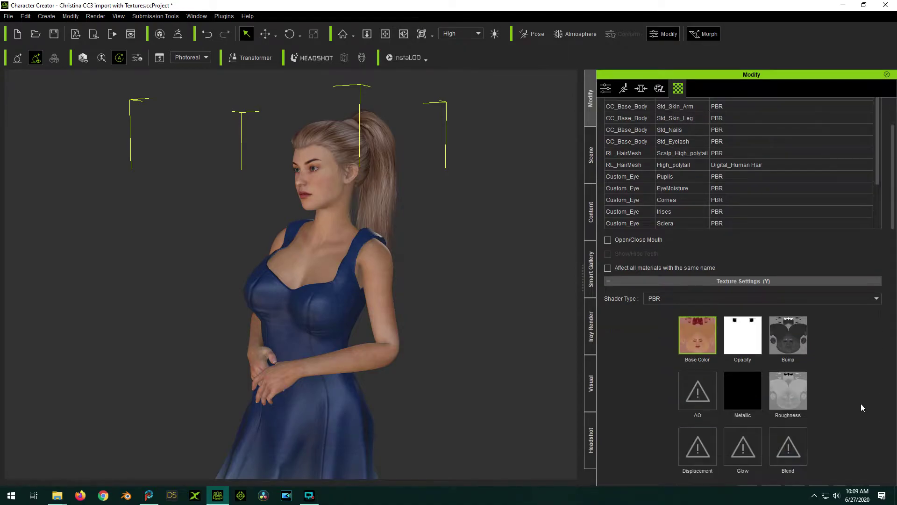
{"action": "scroll", "coordinate": [689, 345], "scroll_direction": "down", "scroll_amount": 1}
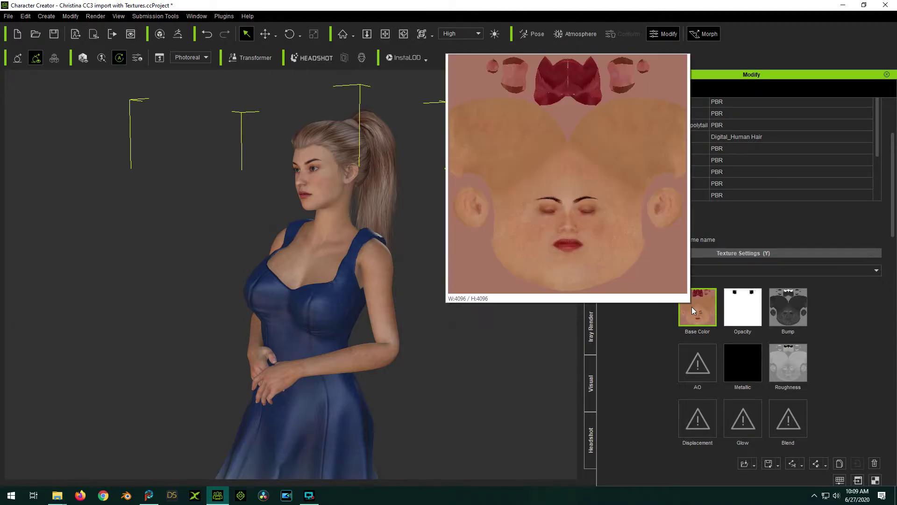
Step: Trial brightness -21 on the head's Base Color texture, then reset it and close Adjust Color
{"action": "right_click", "coordinate": [692, 306]}
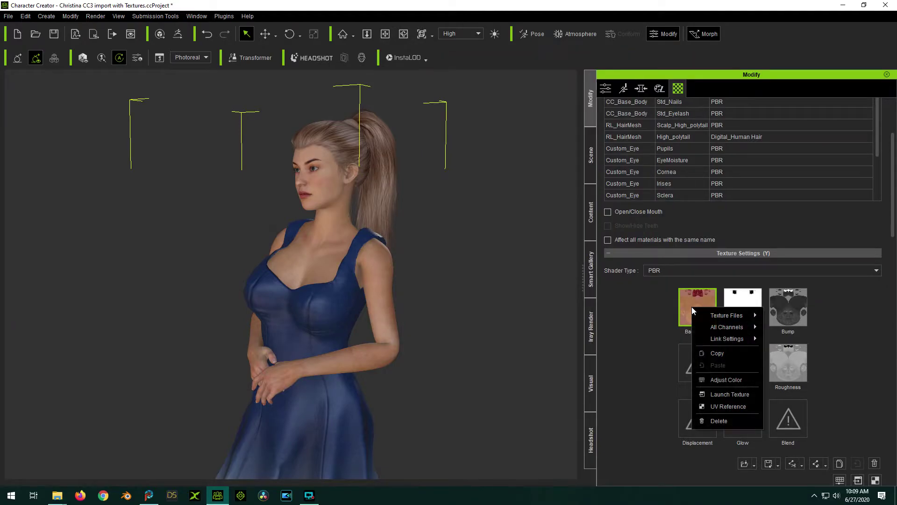
{"action": "left_click", "coordinate": [726, 381]}
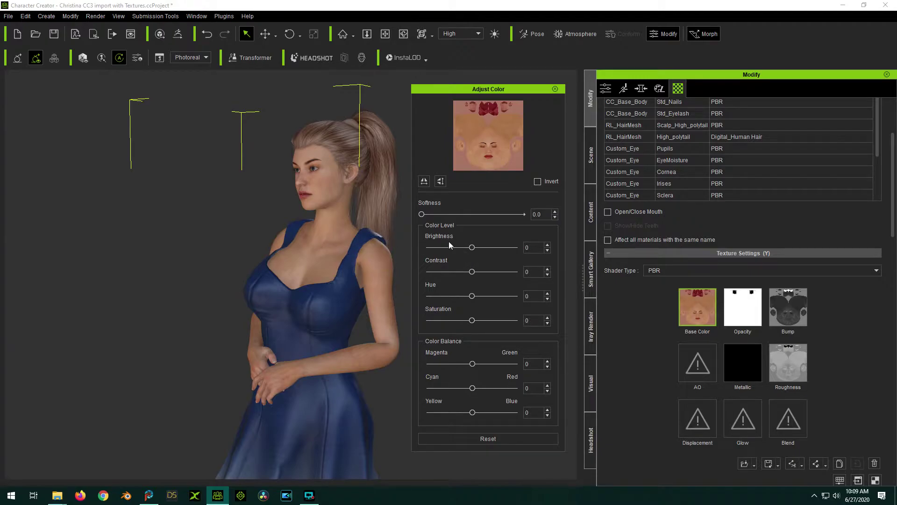
{"action": "left_click_drag", "start_coordinate": [472, 248], "coordinate": [465, 250]}
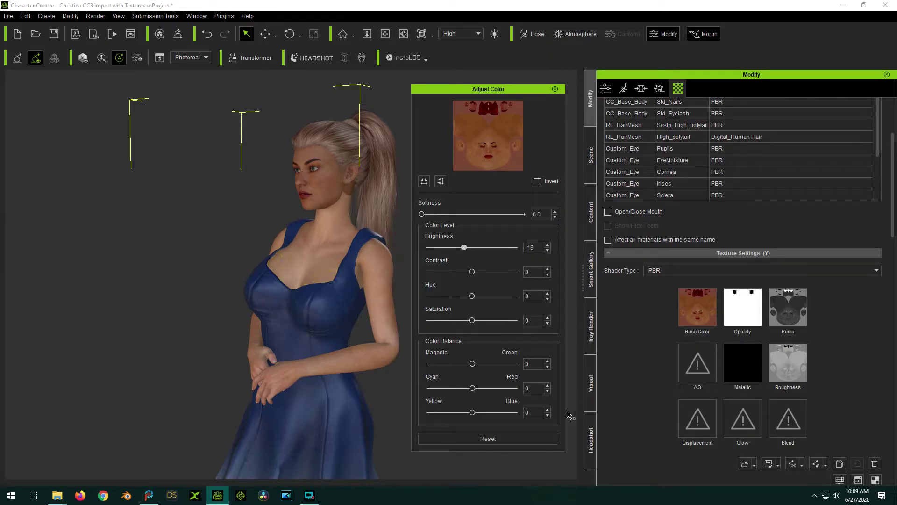
{"action": "left_click", "coordinate": [495, 439]}
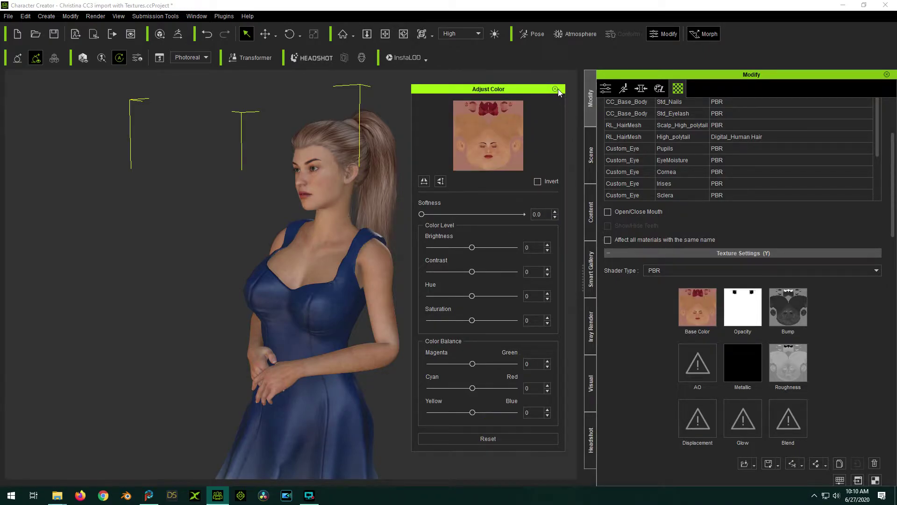
{"action": "left_click", "coordinate": [555, 89]}
Step: Darken the Base Color of Std_Skin_Head, Body, Arm and Leg together to brightness -19
{"action": "scroll", "coordinate": [819, 214], "scroll_direction": "up", "scroll_amount": 3}
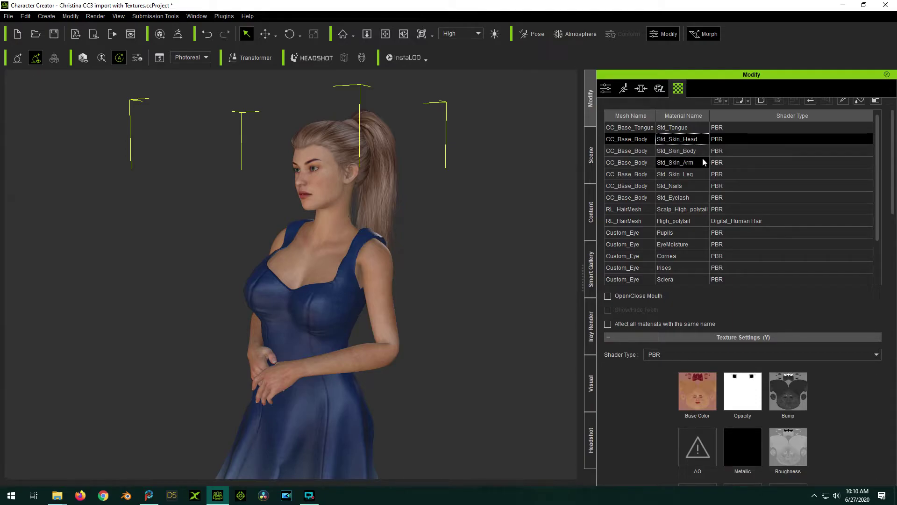
{"action": "left_click", "coordinate": [670, 151], "text": "ctrl"}
{"action": "left_click", "coordinate": [673, 162], "text": "ctrl"}
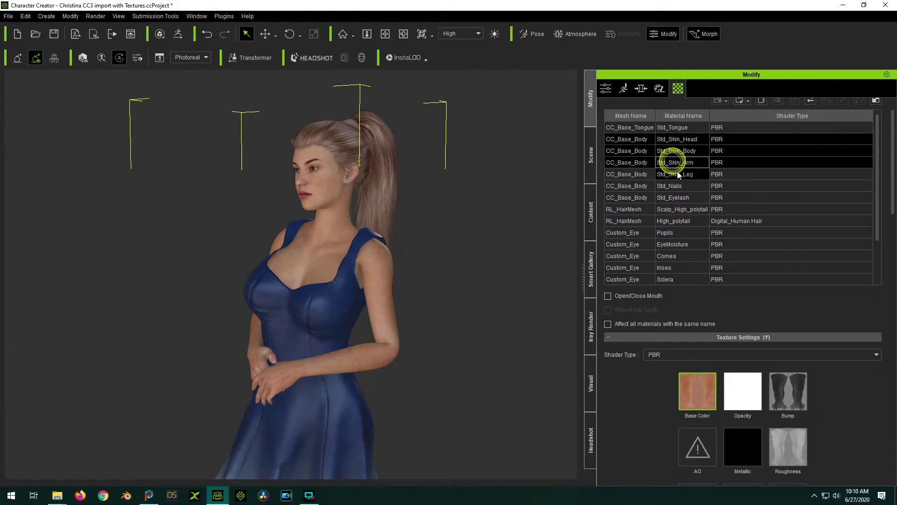
{"action": "left_click", "coordinate": [677, 174], "text": "ctrl"}
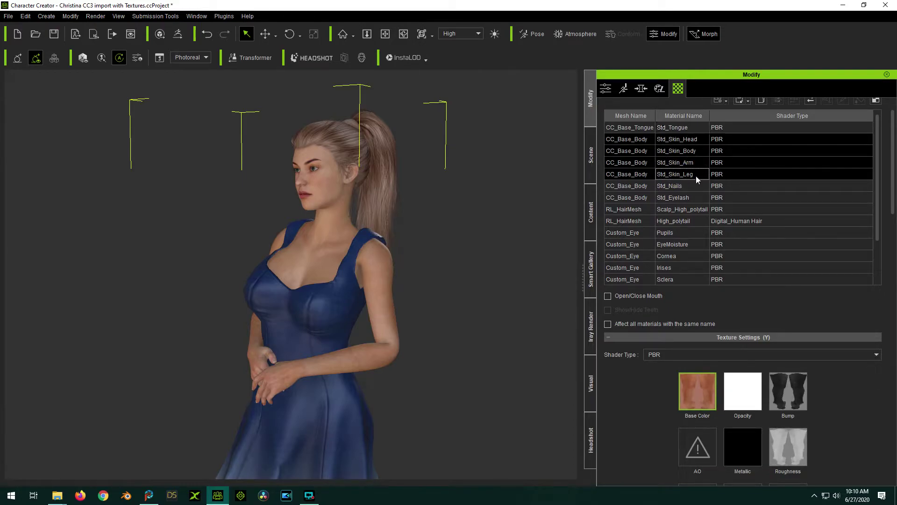
{"action": "right_click", "coordinate": [696, 392]}
{"action": "left_click", "coordinate": [725, 341]}
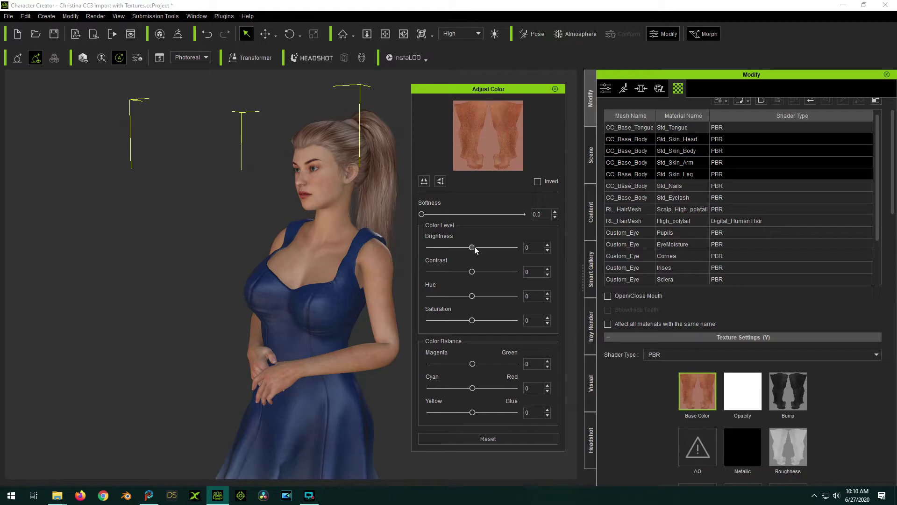
{"action": "left_click_drag", "start_coordinate": [472, 248], "coordinate": [465, 252]}
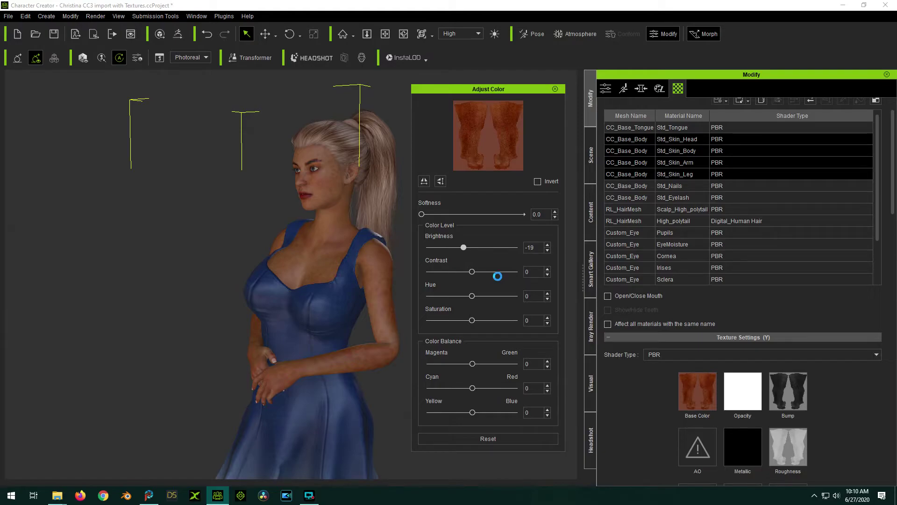
{"action": "left_click", "coordinate": [555, 89]}
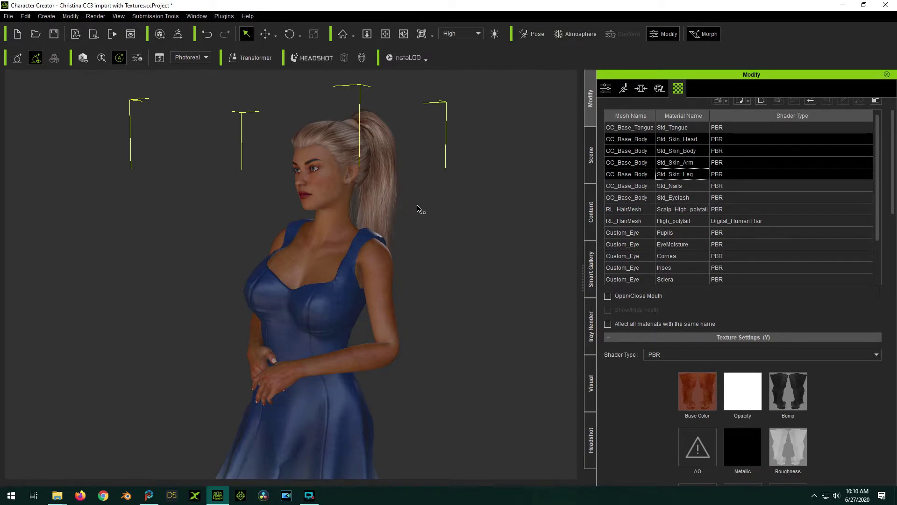
Step: Set the hair's Base Color to Yellow/Blue 72, Magenta/Green -16 and Hue 85
{"action": "left_click", "coordinate": [386, 177]}
{"action": "right_click", "coordinate": [697, 260]}
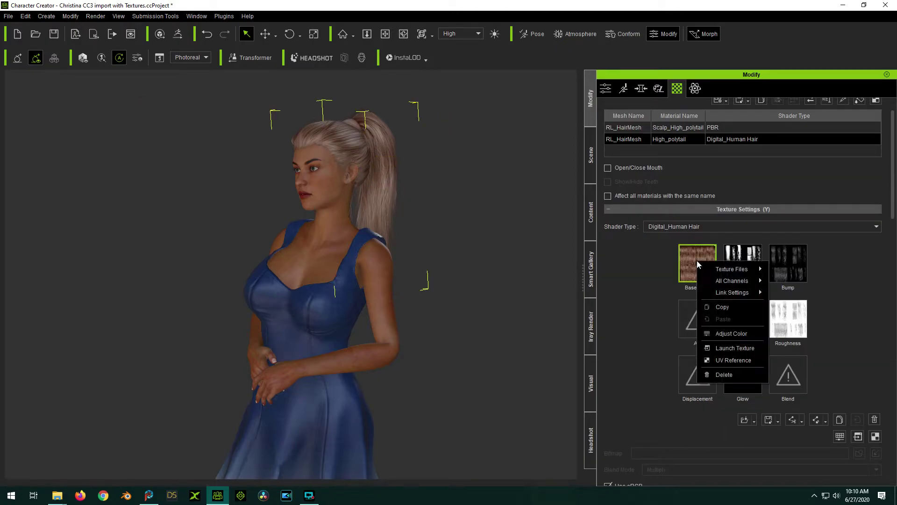
{"action": "left_click", "coordinate": [732, 333]}
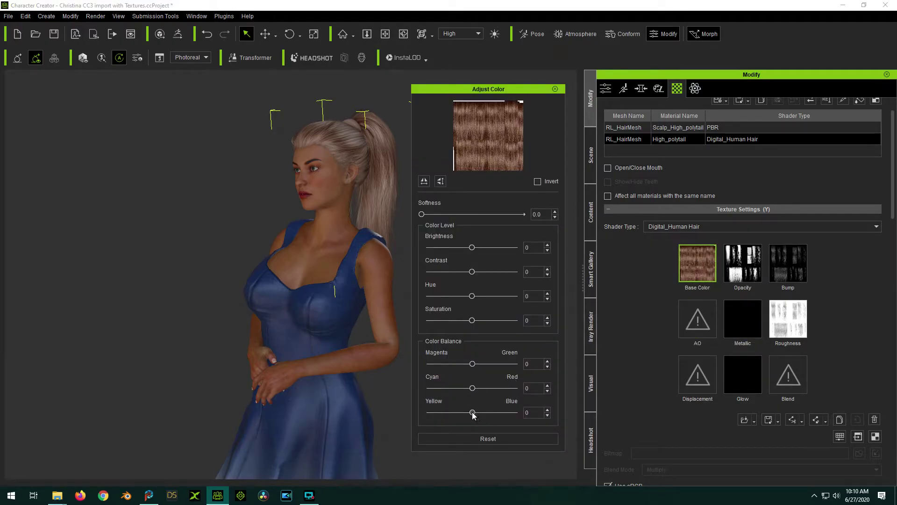
{"action": "left_click_drag", "start_coordinate": [473, 413], "coordinate": [490, 414]}
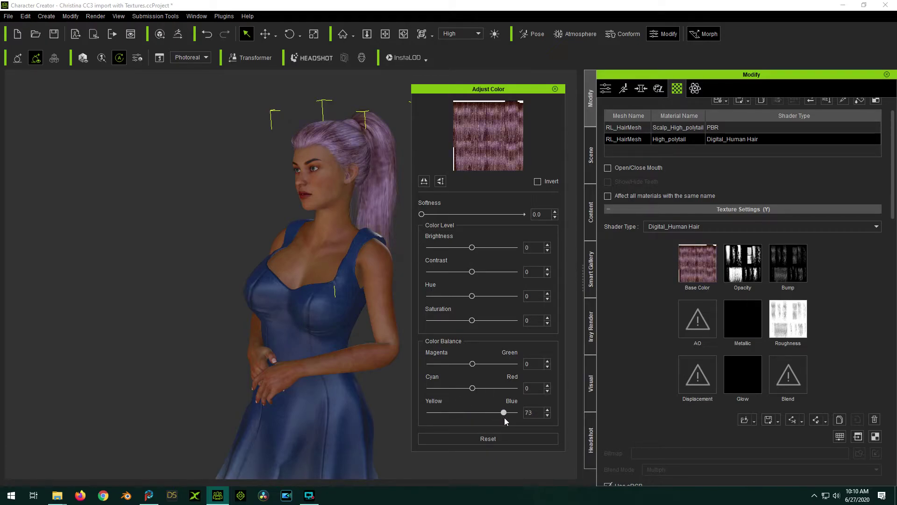
{"action": "left_click_drag", "start_coordinate": [505, 417], "coordinate": [507, 417]}
{"action": "mouse_move", "coordinate": [474, 369]}
{"action": "left_mouse_down"}
{"action": "mouse_move", "coordinate": [462, 369]}
{"action": "mouse_move", "coordinate": [490, 373]}
{"action": "mouse_move", "coordinate": [466, 370]}
{"action": "left_mouse_up"}
{"action": "left_click_drag", "start_coordinate": [472, 296], "coordinate": [483, 297]}
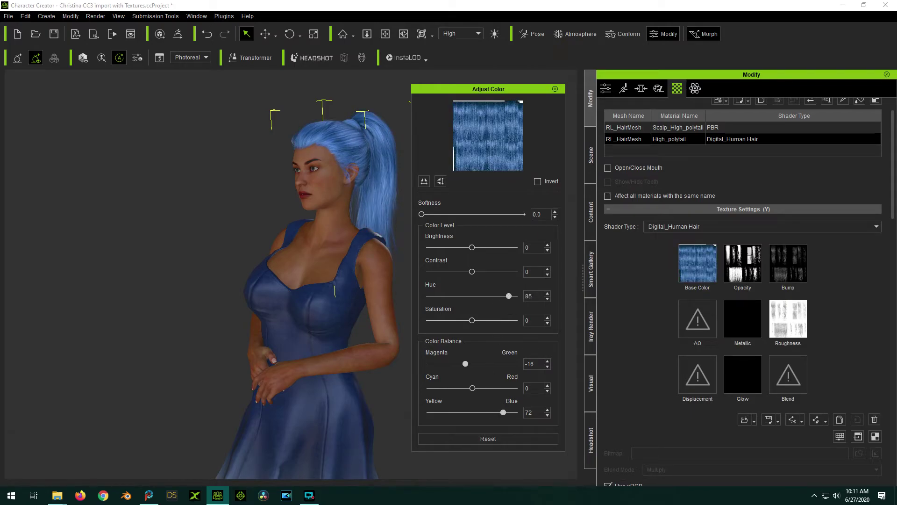
{"action": "left_click", "coordinate": [555, 90]}
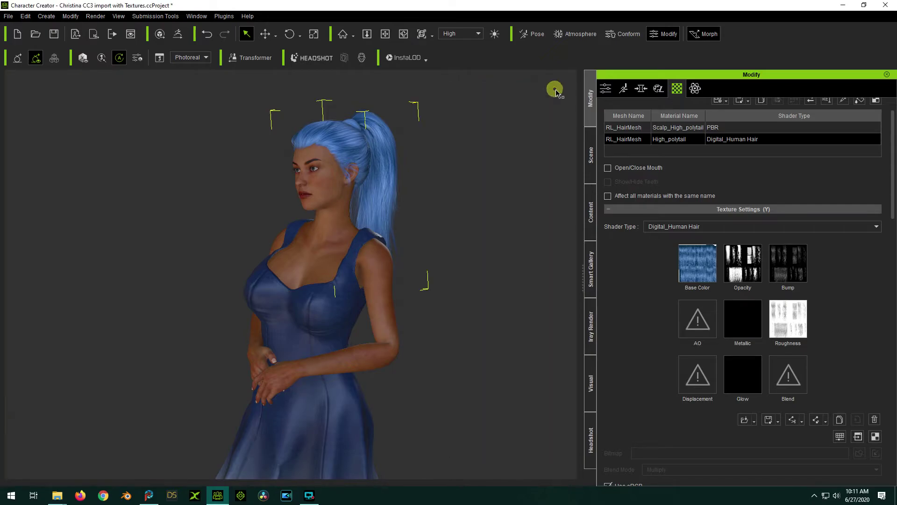
Step: Launch the blue hair's Base Color texture in PaintShop Pro 2019 and answer its registration prompt
{"action": "right_click", "coordinate": [698, 263]}
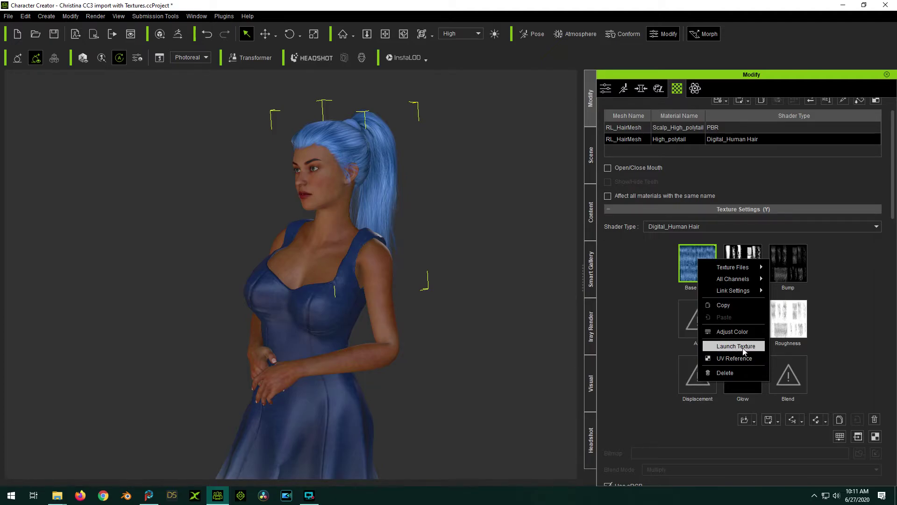
{"action": "left_click", "coordinate": [735, 348]}
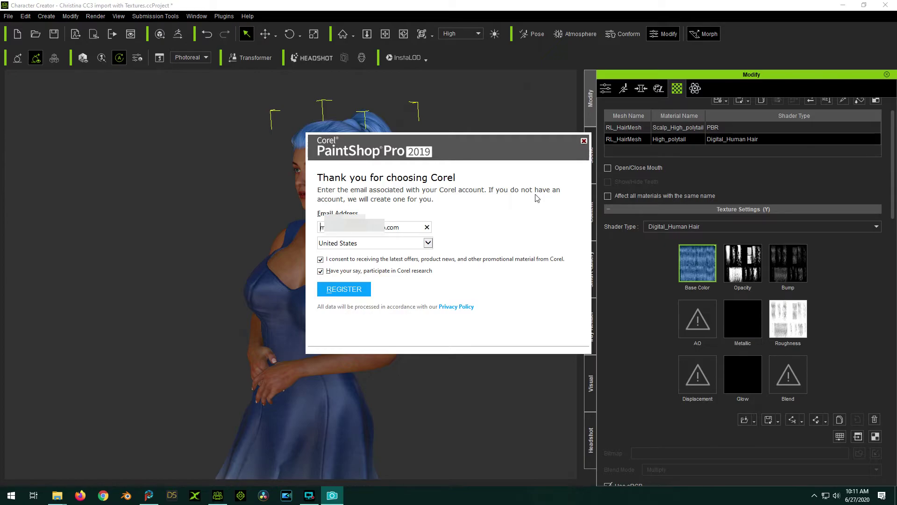
{"action": "left_click", "coordinate": [584, 141]}
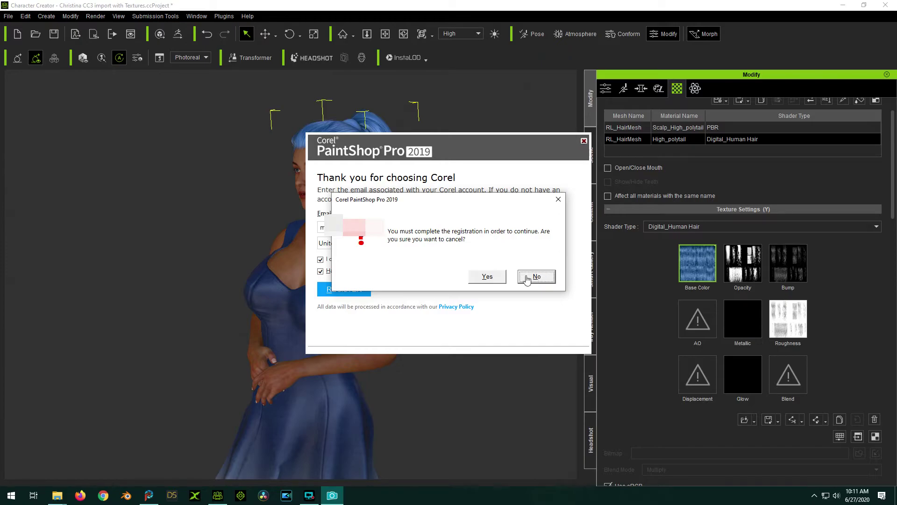
Step: Confirm cancelling PaintShop Pro registration and close the PaintShop Pro 2020 upgrade offer
{"action": "left_click", "coordinate": [488, 276]}
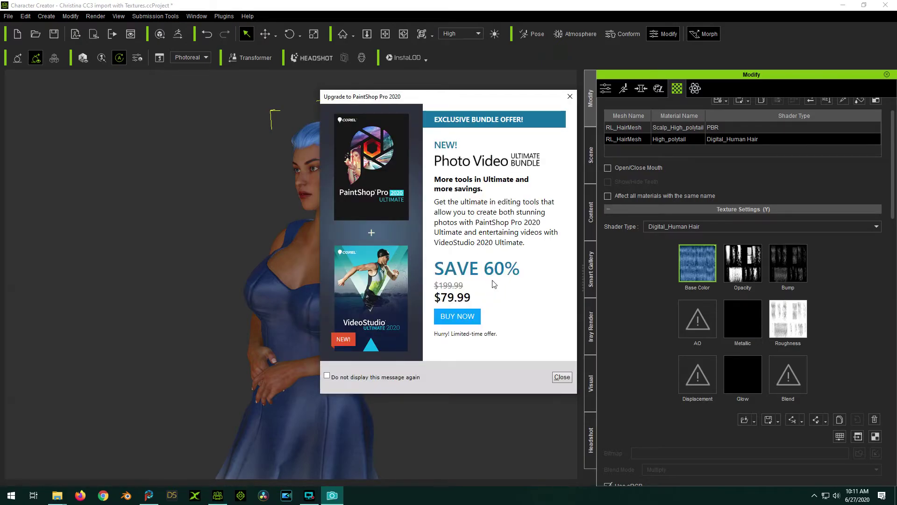
{"action": "left_click", "coordinate": [562, 377]}
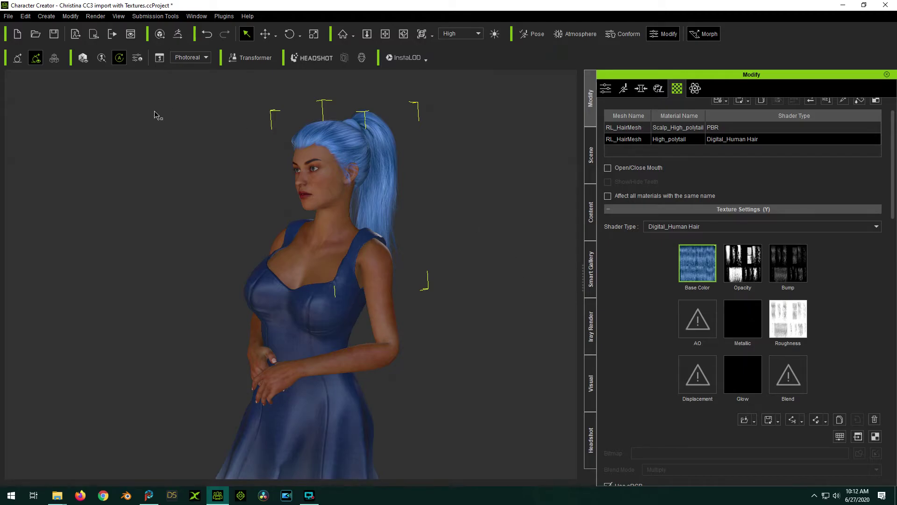
Step: Open Project Settings from the Edit menu, enlarge it, then close it again
{"action": "left_click", "coordinate": [26, 16]}
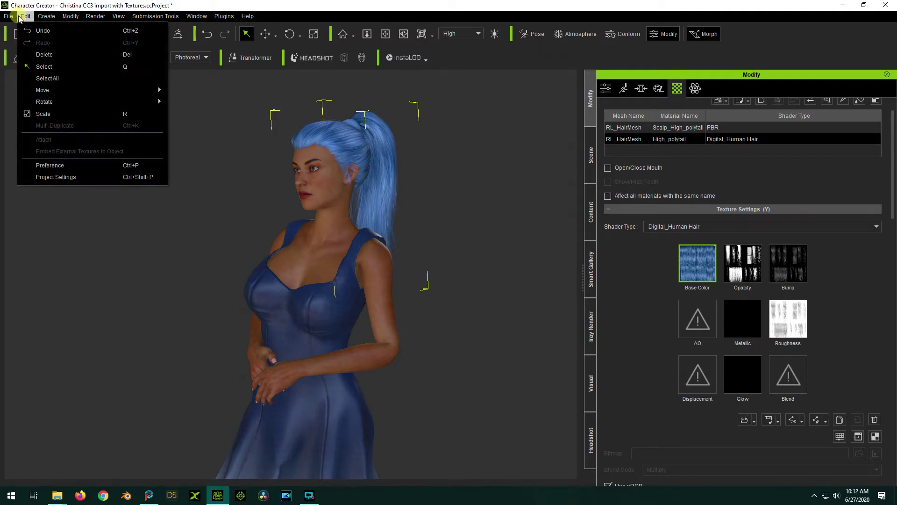
{"action": "left_click", "coordinate": [51, 178]}
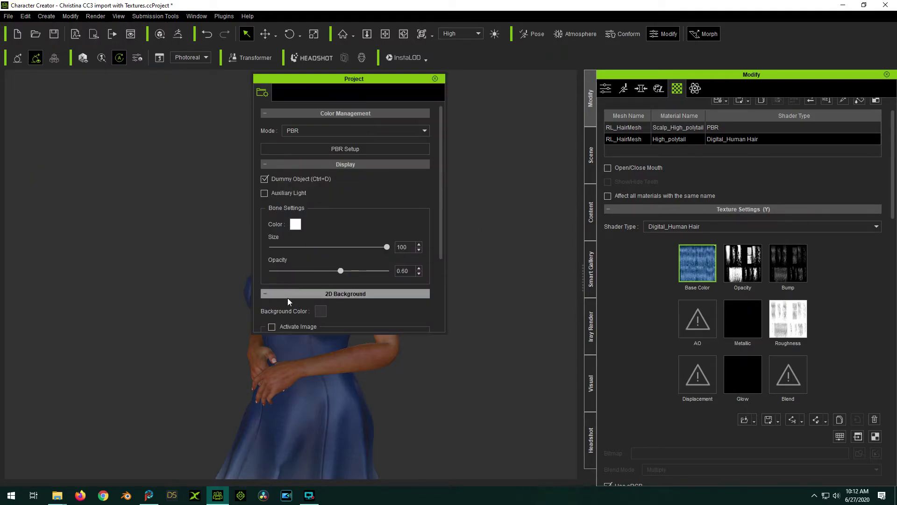
{"action": "left_click_drag", "start_coordinate": [446, 336], "coordinate": [446, 389]}
{"action": "left_click", "coordinate": [435, 78]}
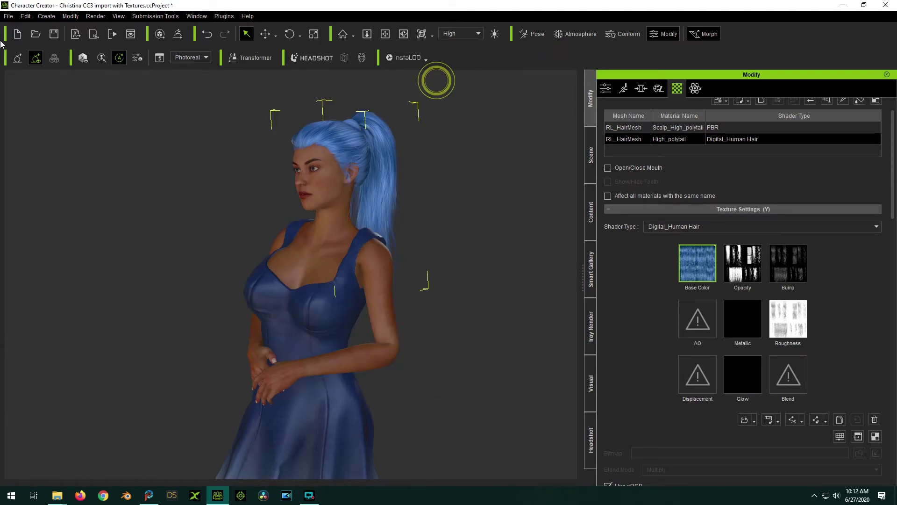
Step: Open and enlarge Preferences, then browse for a new editor under Texture Setting
{"action": "left_click", "coordinate": [25, 17]}
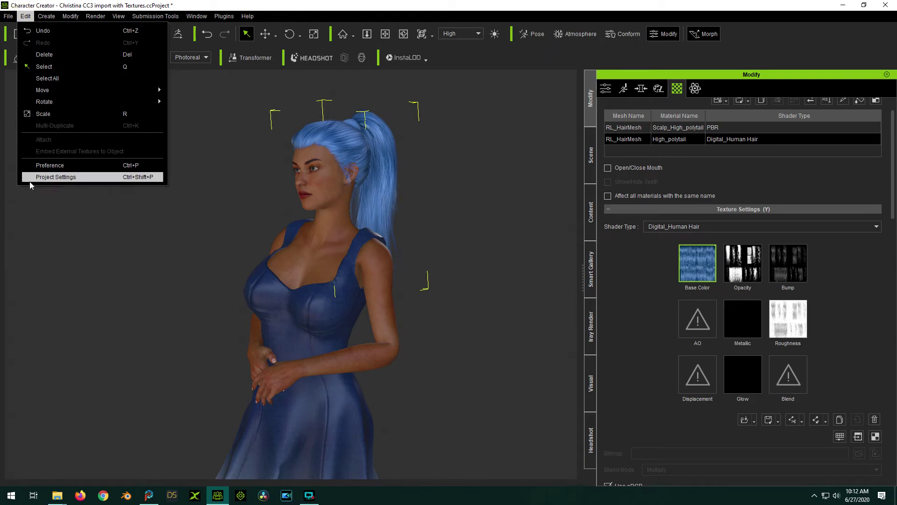
{"action": "left_click", "coordinate": [43, 166]}
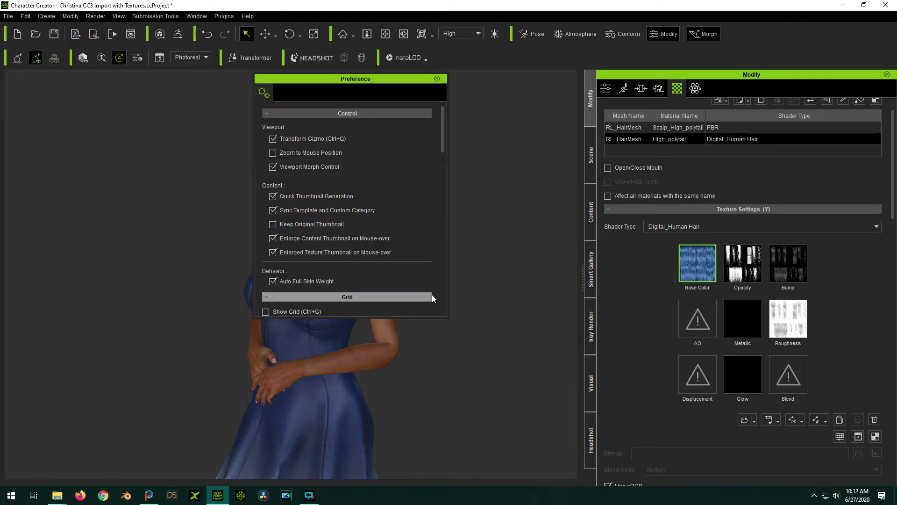
{"action": "left_click_drag", "start_coordinate": [448, 317], "coordinate": [510, 477]}
{"action": "scroll", "coordinate": [470, 374], "scroll_direction": "down", "scroll_amount": 3}
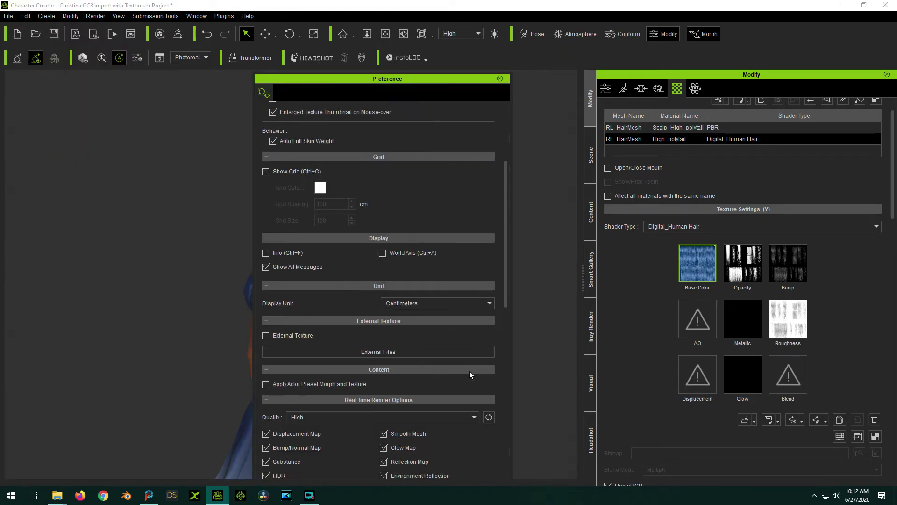
{"action": "scroll", "coordinate": [475, 361], "scroll_direction": "down", "scroll_amount": 10}
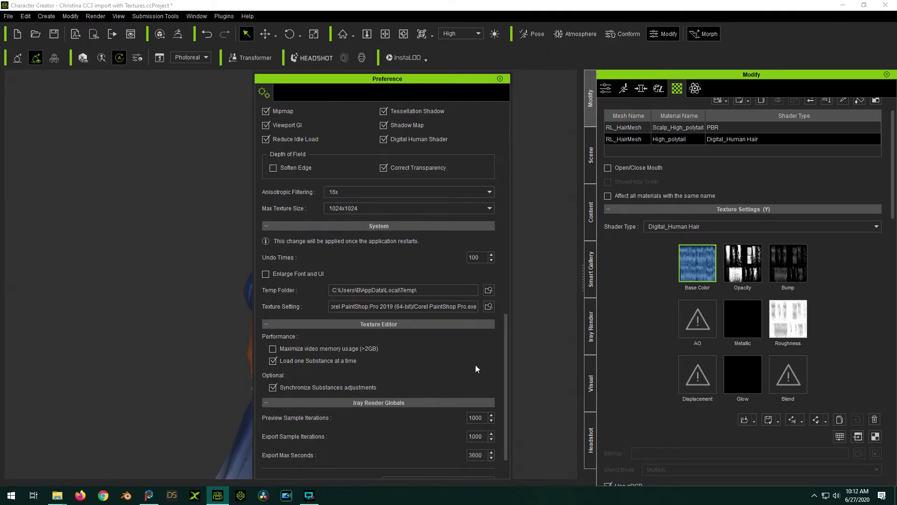
{"action": "left_click", "coordinate": [488, 306]}
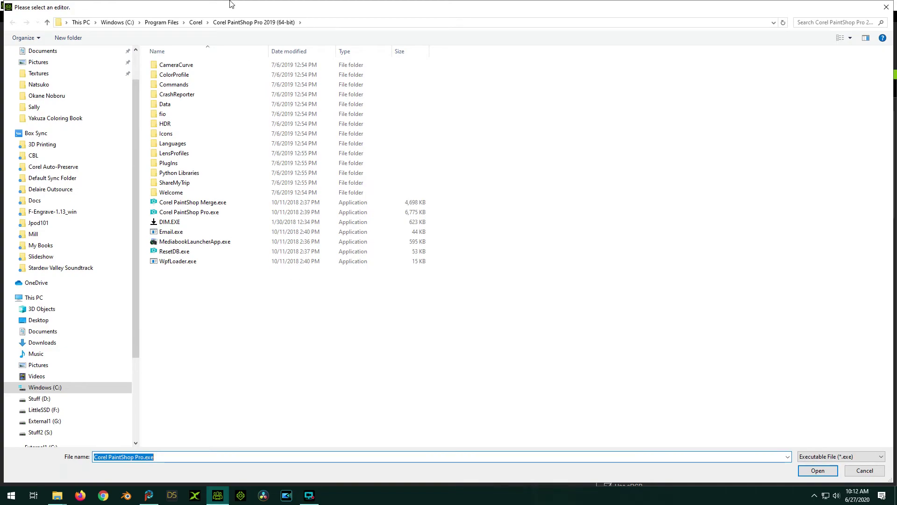
Step: Set the texture editor to Corel PaintShop Pro 2020 (64-bit)\Corel PaintShop Pro.exe
{"action": "left_click", "coordinate": [195, 23]}
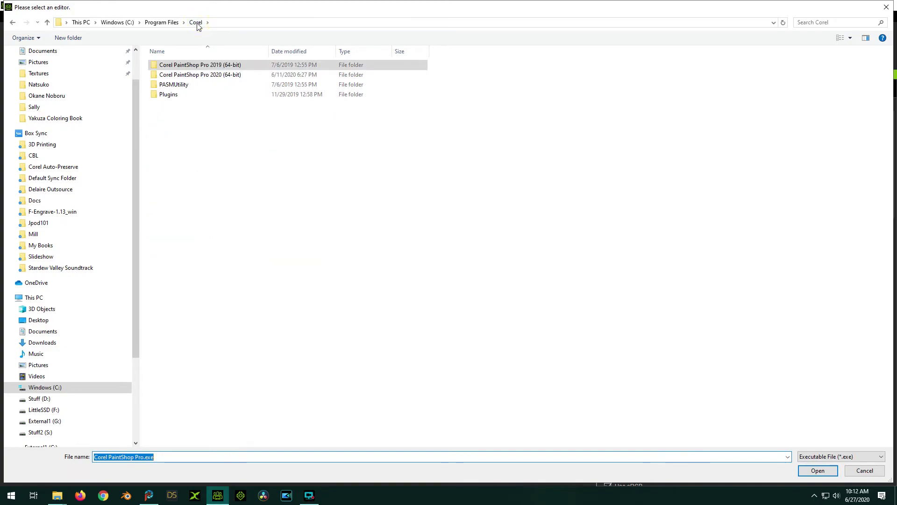
{"action": "left_click", "coordinate": [203, 78]}
{"action": "double_click", "coordinate": [204, 78]}
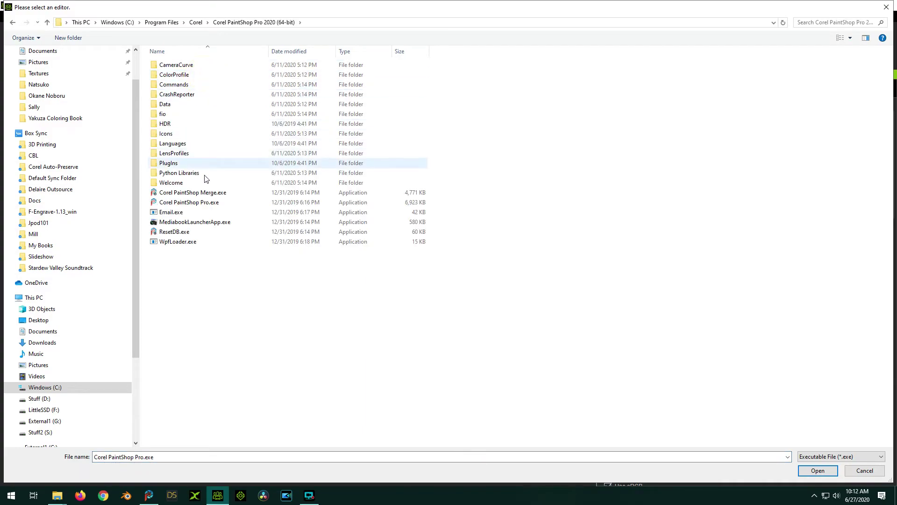
{"action": "double_click", "coordinate": [190, 202]}
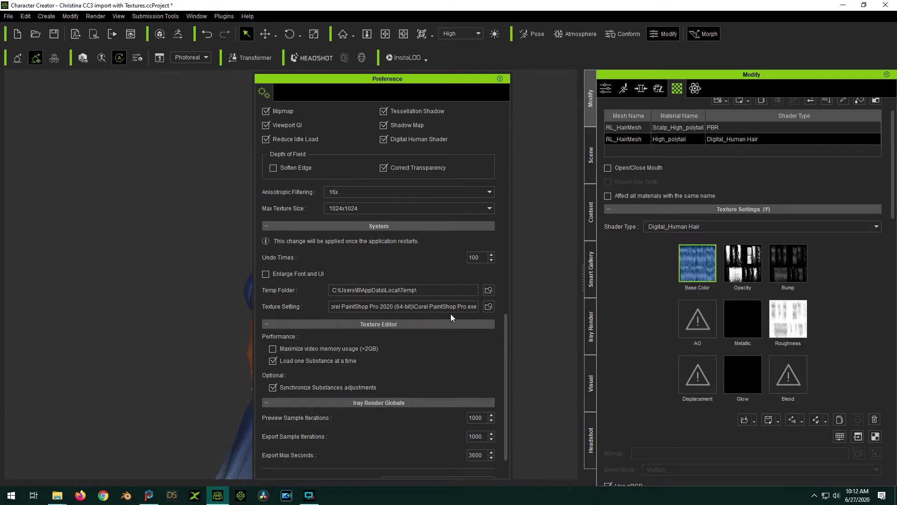
{"action": "scroll", "coordinate": [487, 397], "scroll_direction": "down", "scroll_amount": 1}
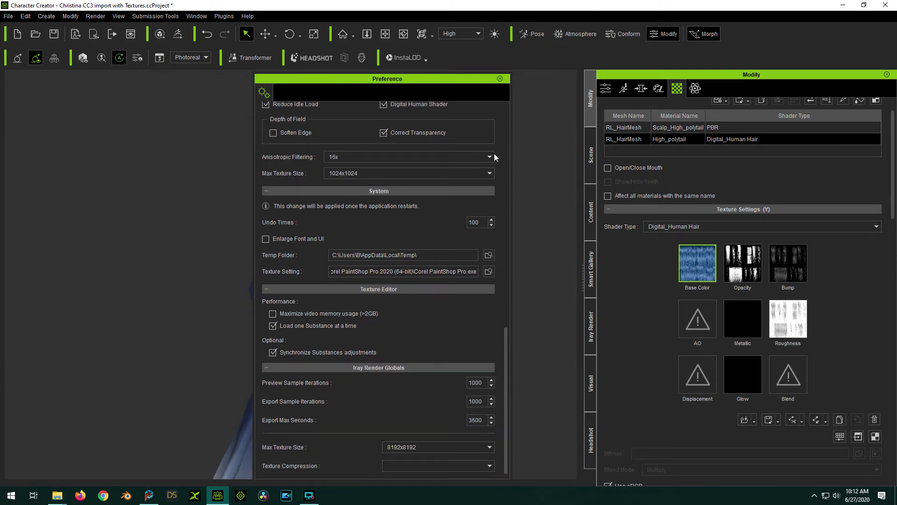
{"action": "left_click_drag", "start_coordinate": [459, 74], "coordinate": [460, 44]}
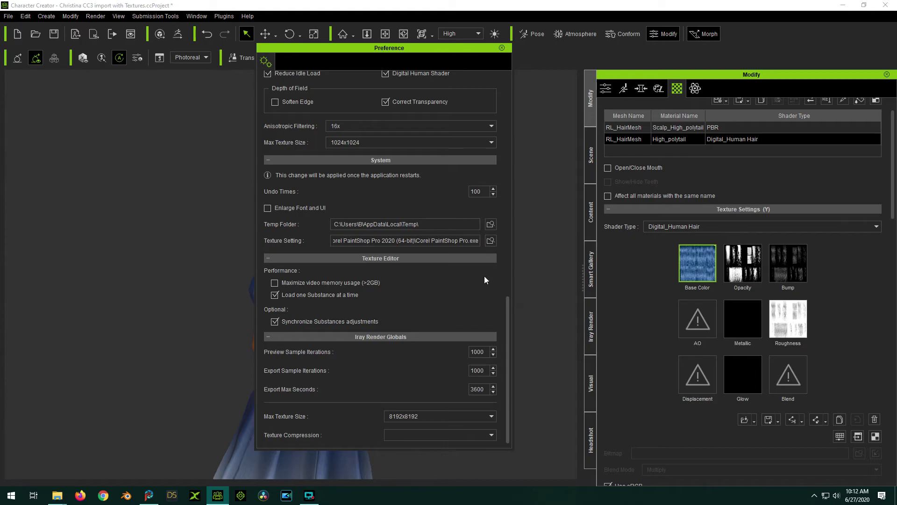
Step: Open the hair texture in PaintShop Pro 2020, recolour it from blue to pink and save it
{"action": "left_click", "coordinate": [503, 49]}
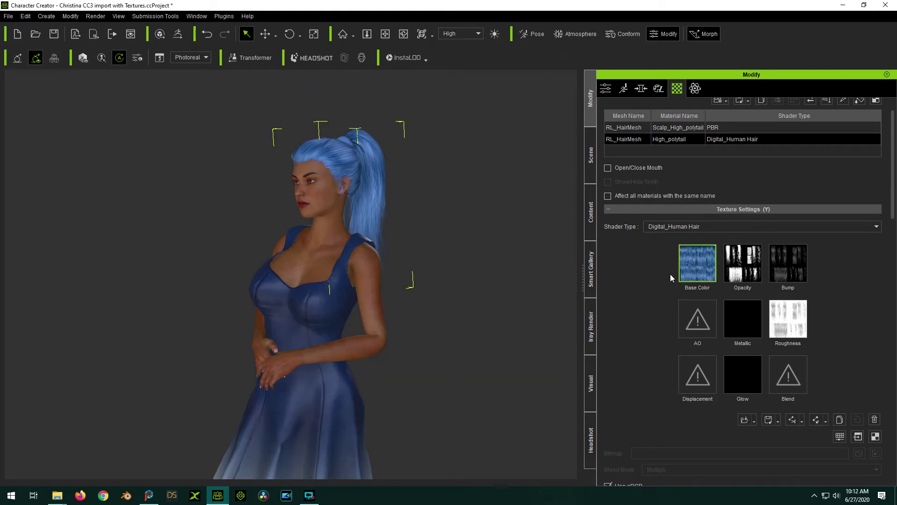
{"action": "right_click", "coordinate": [696, 262]}
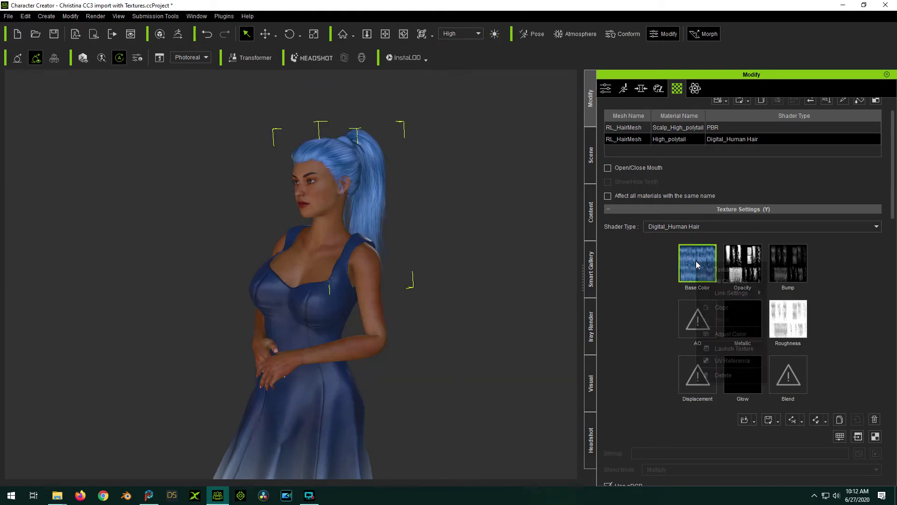
{"action": "left_click", "coordinate": [725, 349]}
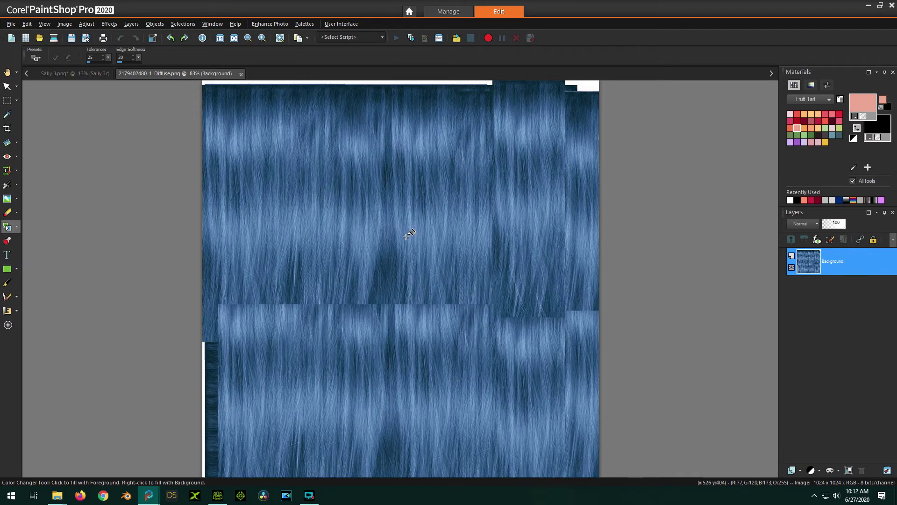
{"action": "scroll", "coordinate": [407, 236], "scroll_direction": "down", "scroll_amount": 1}
{"action": "scroll", "coordinate": [408, 236], "scroll_direction": "down", "scroll_amount": 1}
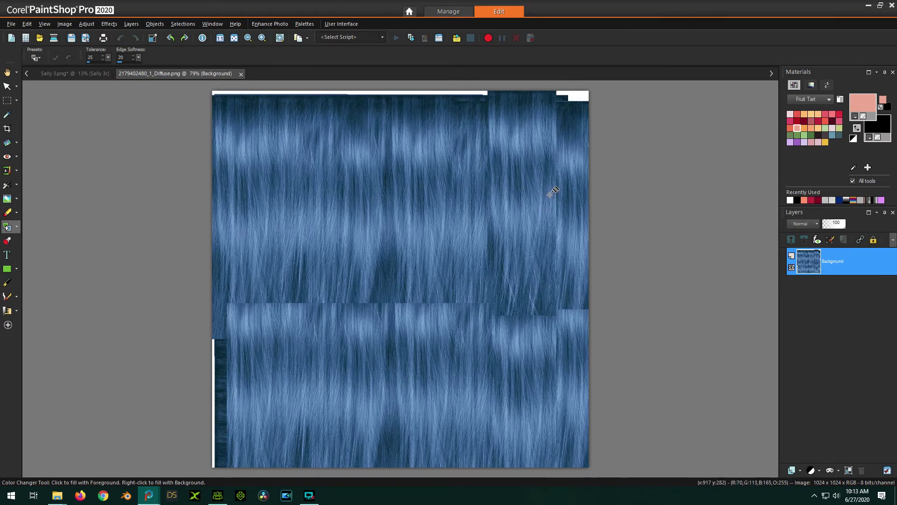
{"action": "left_click", "coordinate": [525, 174]}
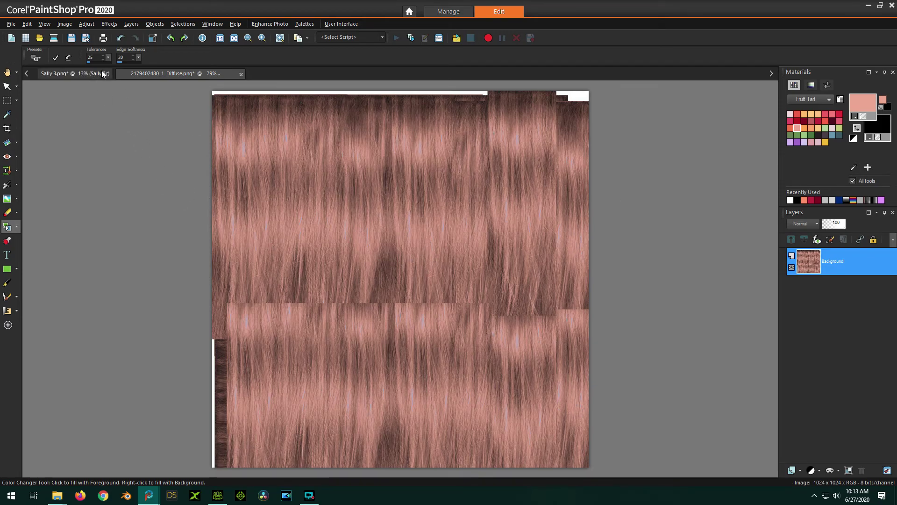
{"action": "left_click", "coordinate": [71, 38]}
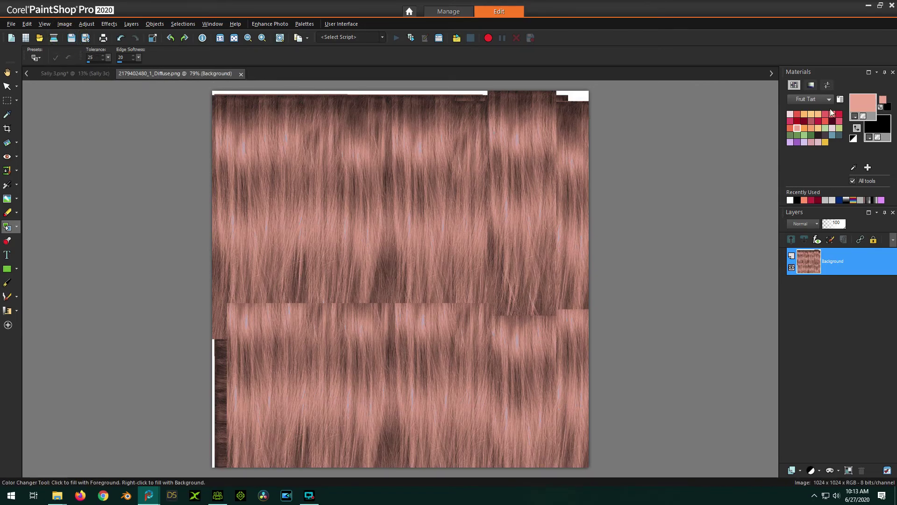
Step: Minimize PaintShop Pro to view the character's ponytail hair in pink in Character Creator
{"action": "left_click", "coordinate": [867, 6]}
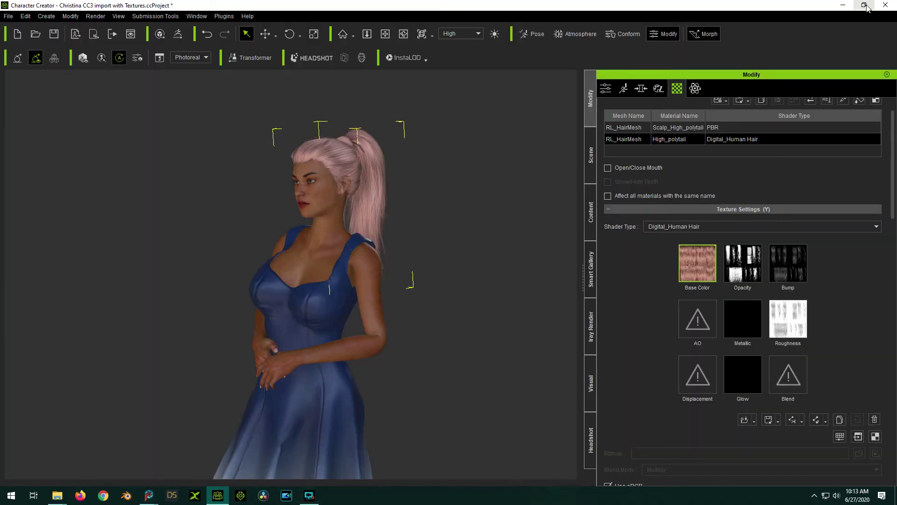